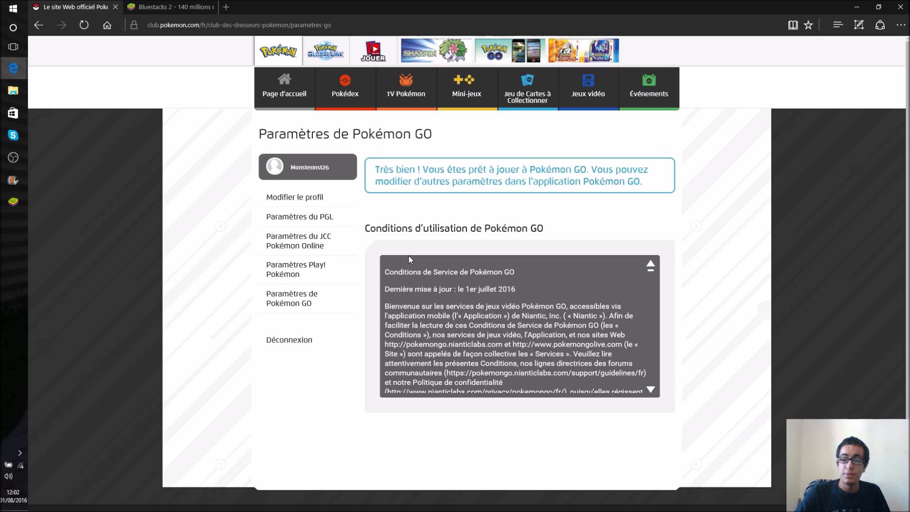
Step: Scroll through the Conditions d'utilisation terms on the Pokémon GO settings page
{"action": "scroll", "coordinate": [409, 256], "scroll_direction": "down", "scroll_amount": 5}
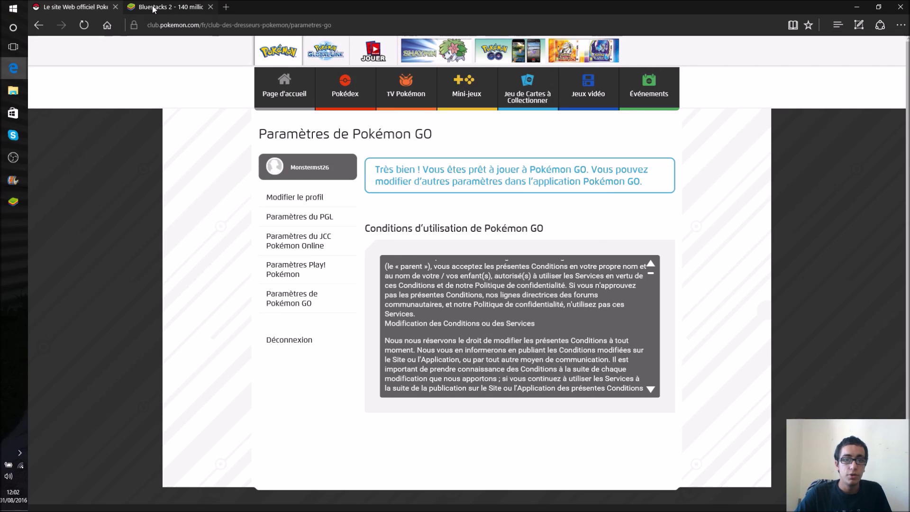
Step: Switch Edge to the BlueStacks website tab
{"action": "left_click", "coordinate": [154, 7]}
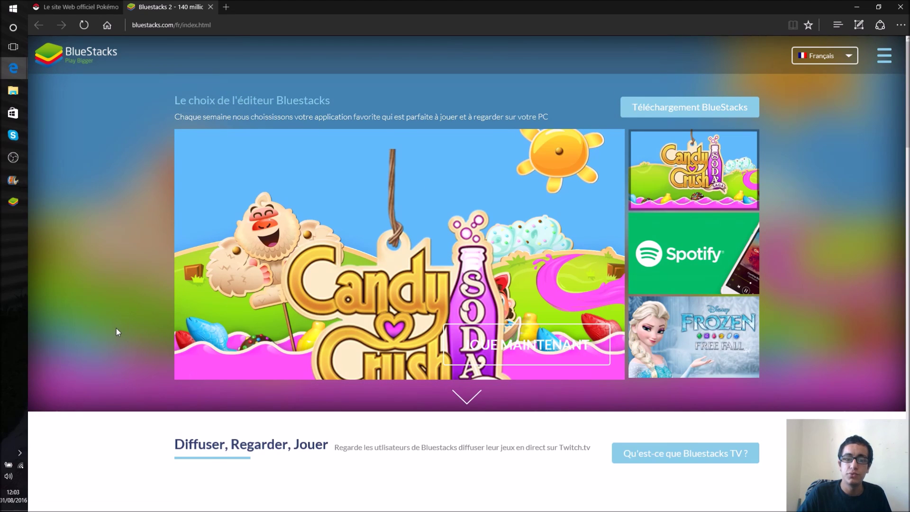
Step: Launch the BlueStacks player, maximise and restore it, and move it up and right
{"action": "left_click", "coordinate": [15, 203]}
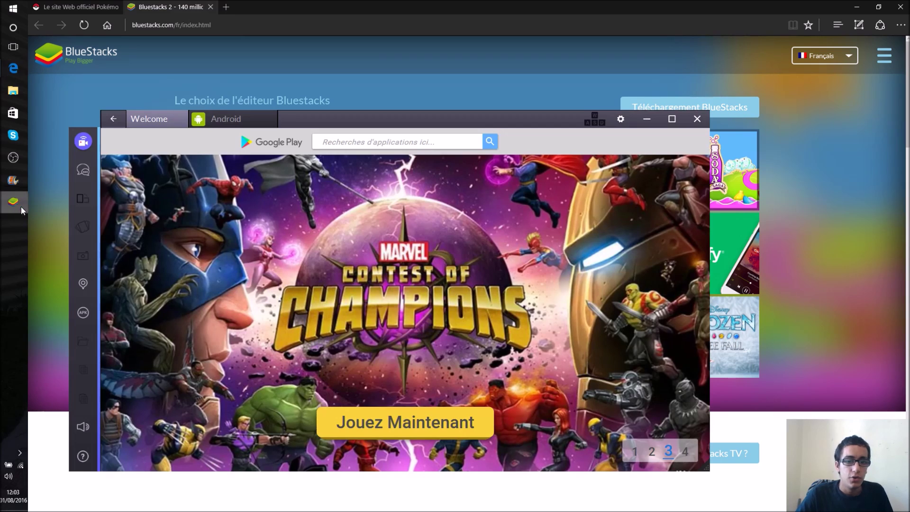
{"action": "left_click", "coordinate": [673, 118]}
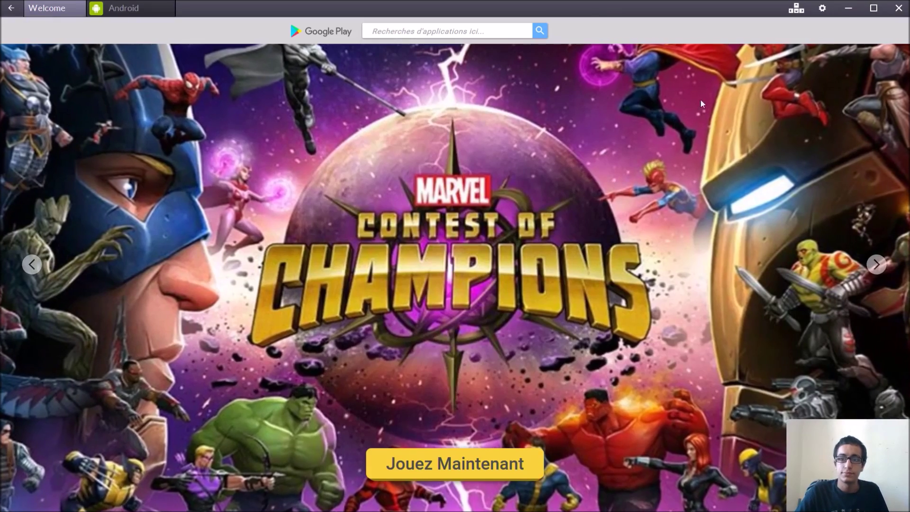
{"action": "left_click", "coordinate": [858, 9]}
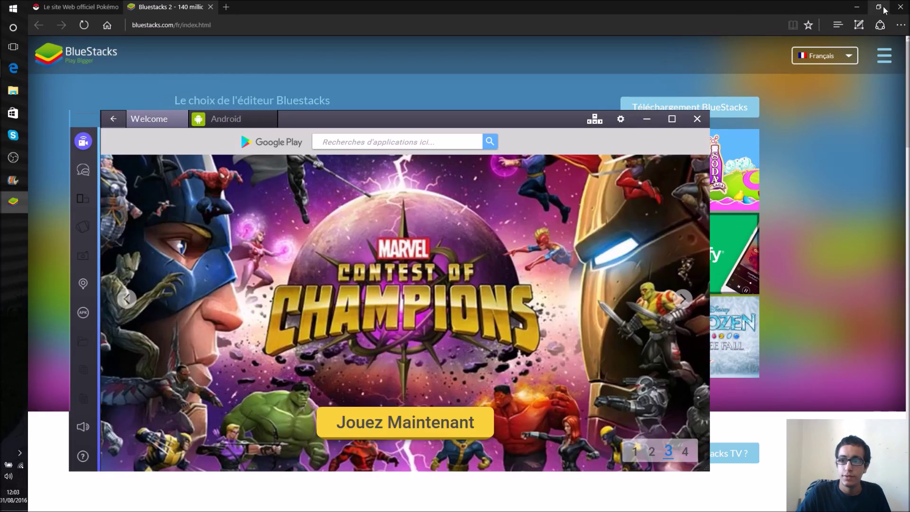
{"action": "left_click_drag", "start_coordinate": [556, 126], "coordinate": [609, 64]}
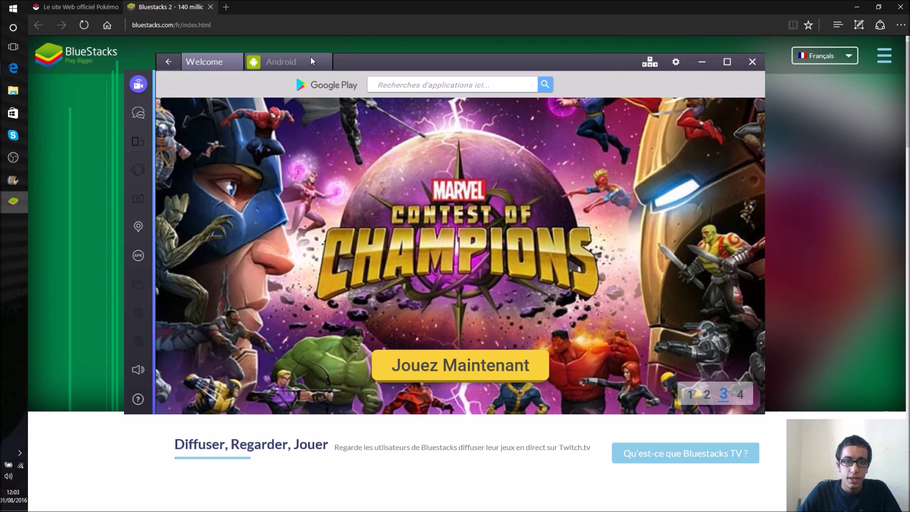
Step: Switch BlueStacks to the Android view, check the Pokémon site in Edge, then return to Welcome
{"action": "left_click", "coordinate": [285, 60]}
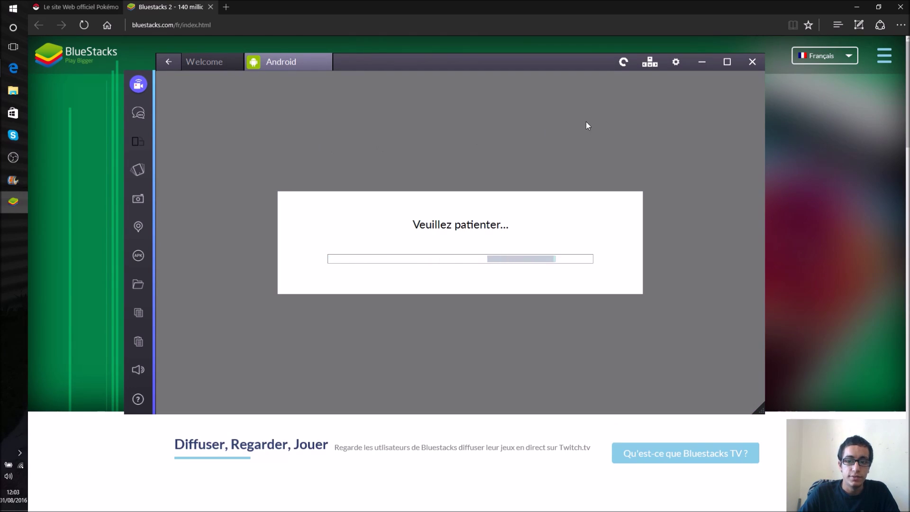
{"action": "left_click", "coordinate": [171, 30]}
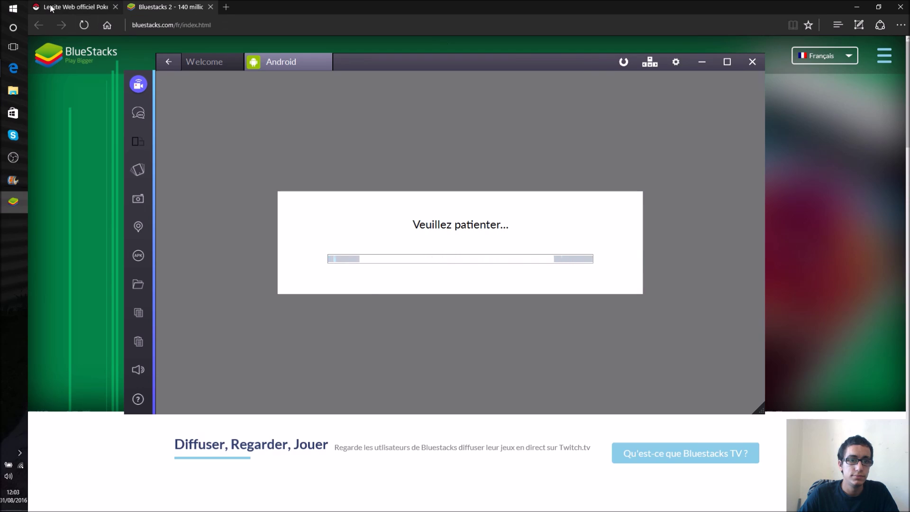
{"action": "left_click", "coordinate": [76, 7]}
{"action": "left_click", "coordinate": [13, 202]}
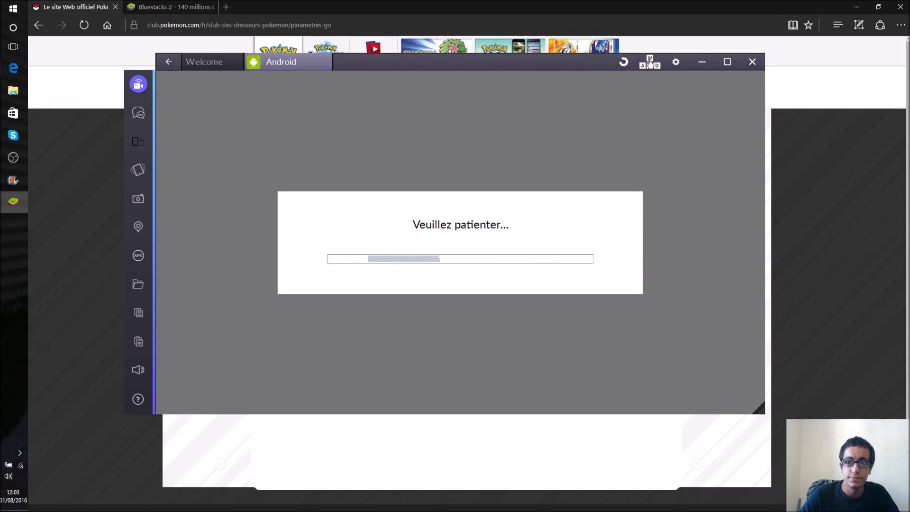
{"action": "left_click", "coordinate": [210, 62]}
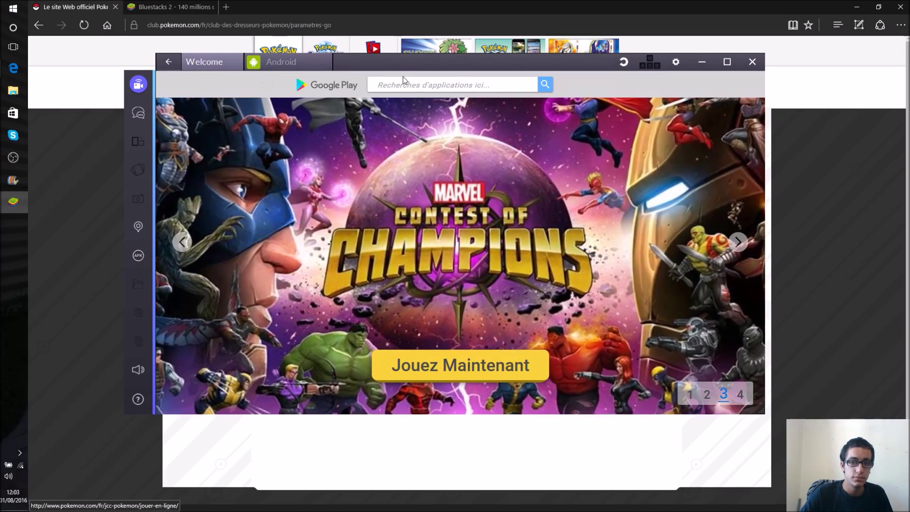
Step: Search 'poke' in the app centre, open Pokémon GO, dismiss the how-to dialog, and view Android
{"action": "type", "text": "poke"}
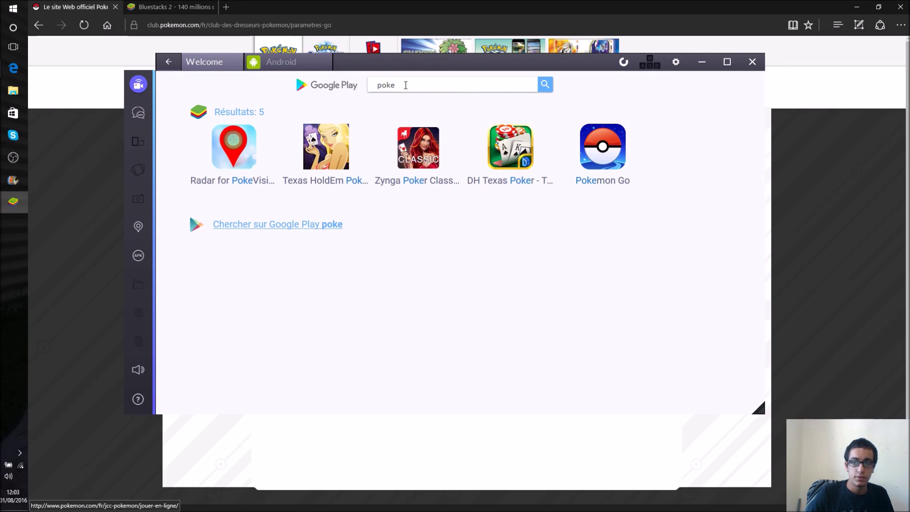
{"action": "left_click", "coordinate": [595, 149]}
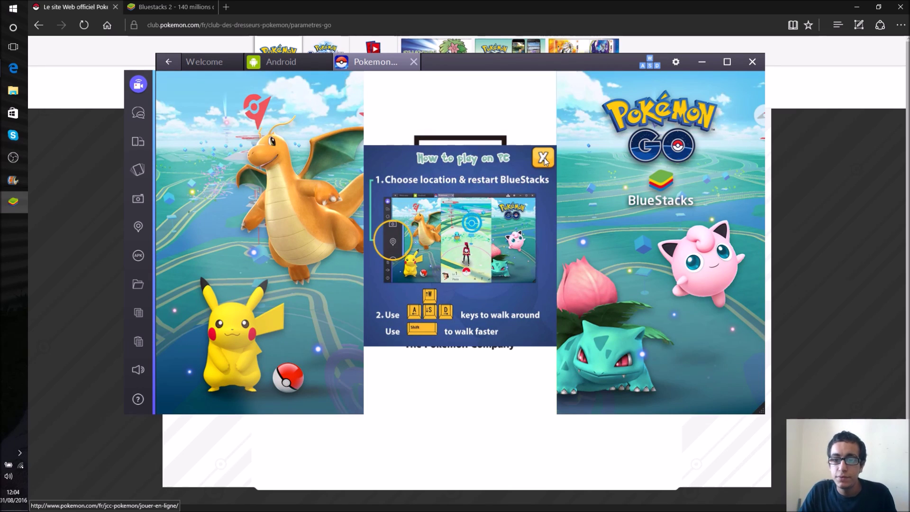
{"action": "left_click", "coordinate": [543, 158]}
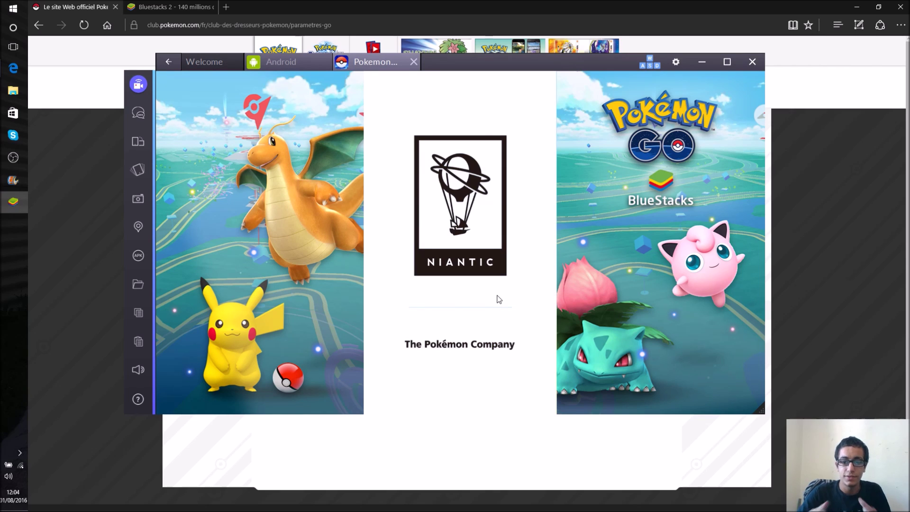
{"action": "left_click", "coordinate": [295, 67]}
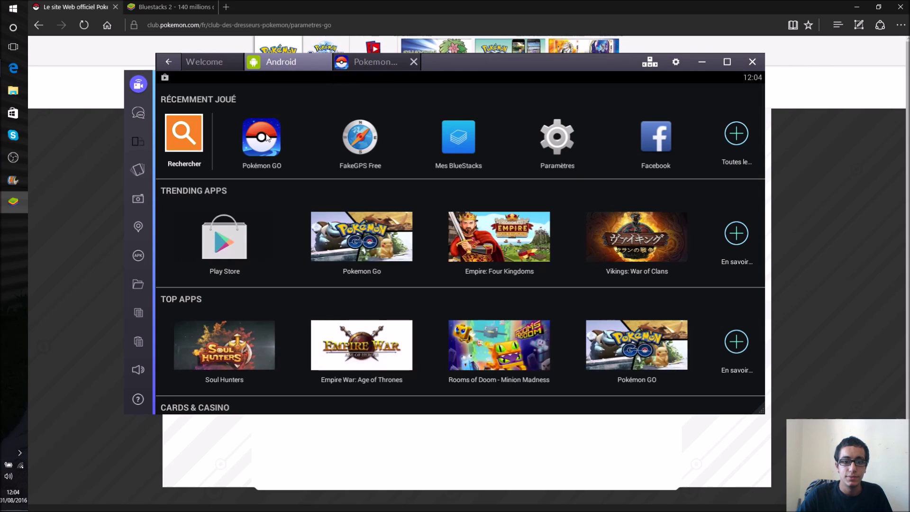
Step: Open Pokémon GO, choose Club des Dresseurs Pokémon and enter the trainer's username
{"action": "left_click", "coordinate": [267, 138]}
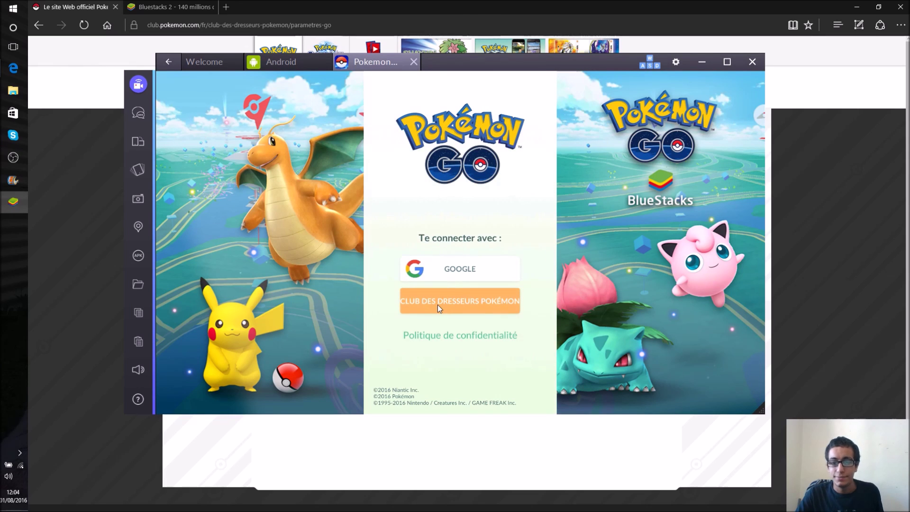
{"action": "left_click", "coordinate": [463, 305]}
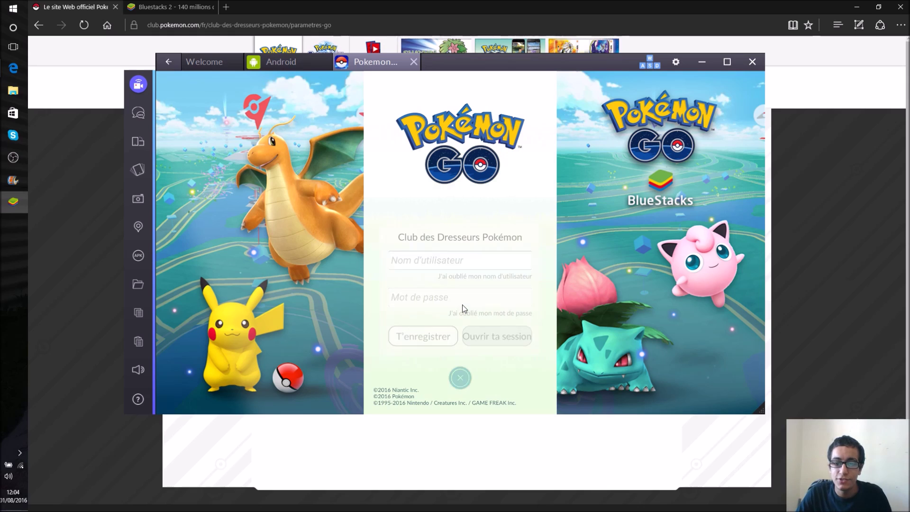
{"action": "left_click", "coordinate": [425, 263]}
{"action": "type", "text": "Monstermst"}
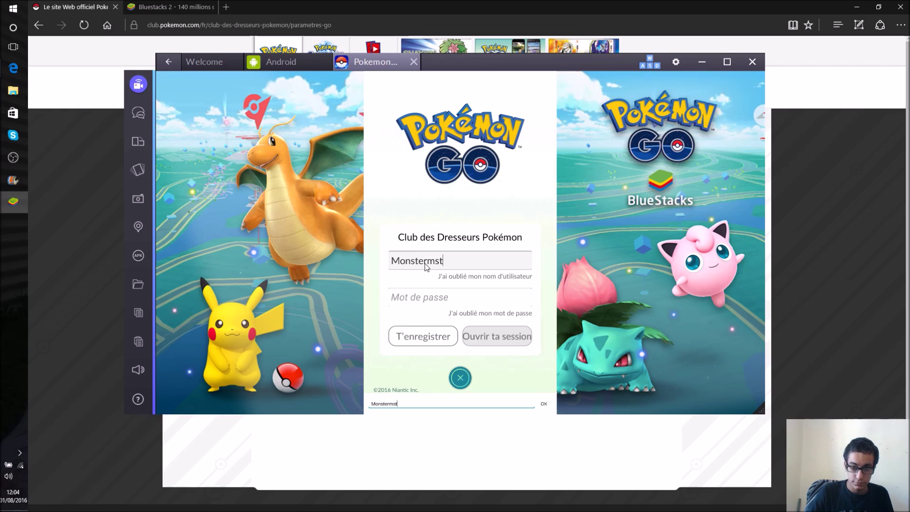
{"action": "type", "text": "26"}
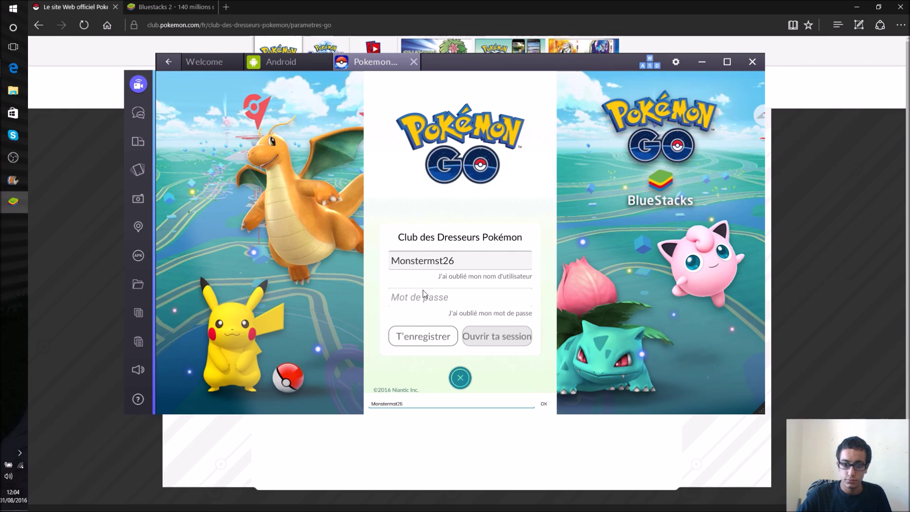
{"action": "key", "text": "Return"}
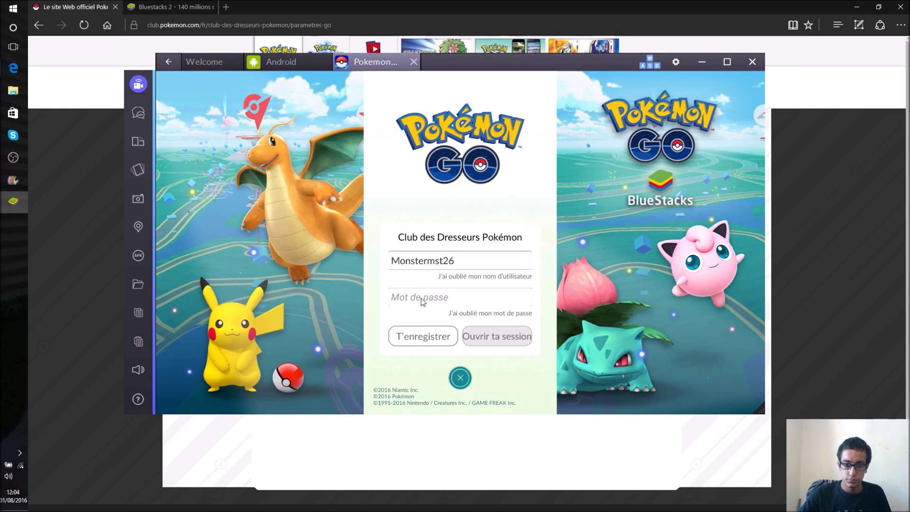
Step: Enter the account password, confirm it, and sign in with Ouvrir ta session
{"action": "left_click", "coordinate": [421, 298]}
{"action": "type", "text": "*3******9"}
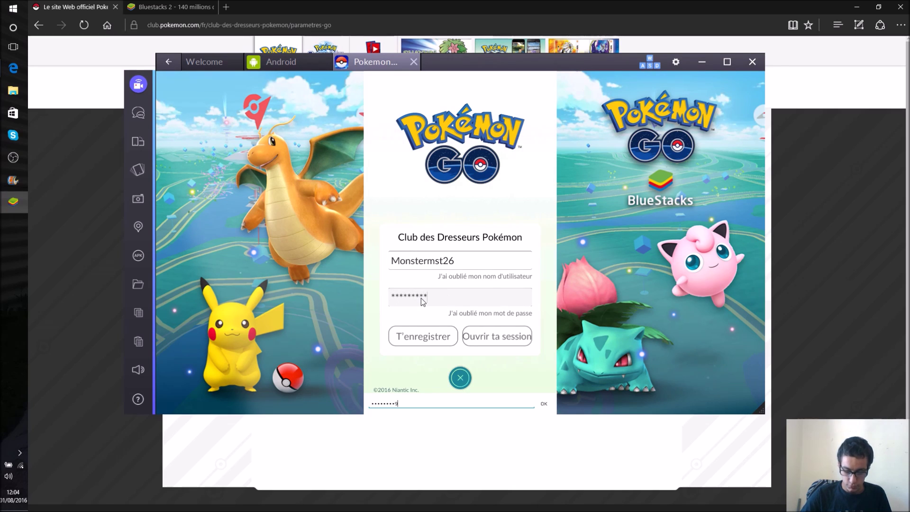
{"action": "left_click", "coordinate": [507, 339]}
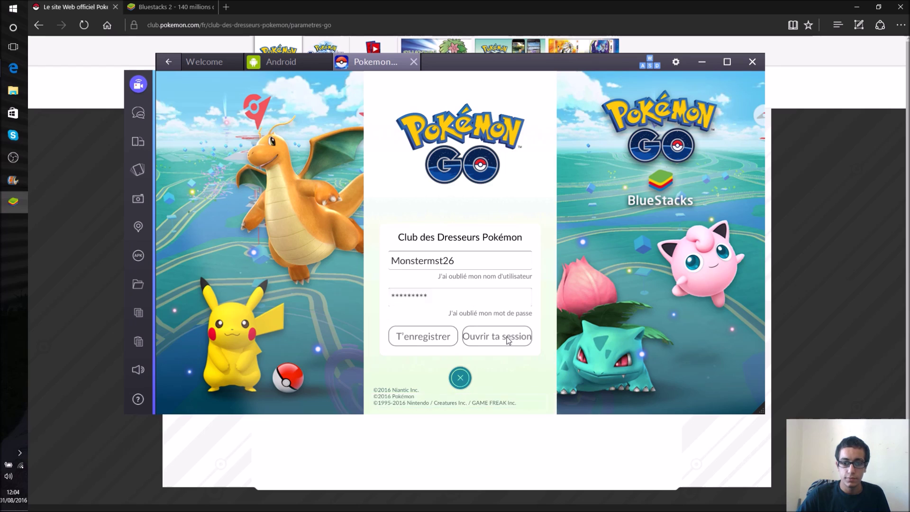
{"action": "left_click", "coordinate": [517, 343]}
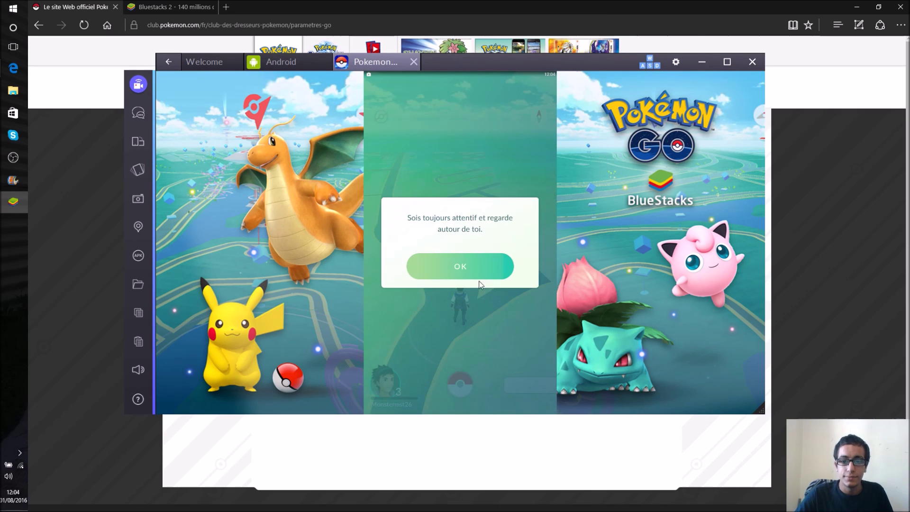
Step: Dismiss the safety reminder and rotate the map to bring the lake into view
{"action": "left_click", "coordinate": [468, 266]}
{"action": "left_click_drag", "start_coordinate": [417, 288], "coordinate": [465, 251]}
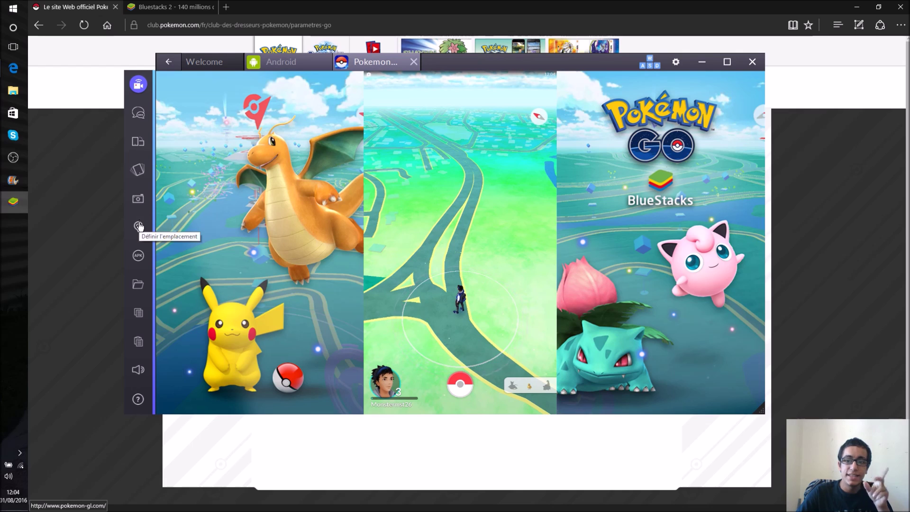
{"action": "left_click_drag", "start_coordinate": [420, 292], "coordinate": [464, 252]}
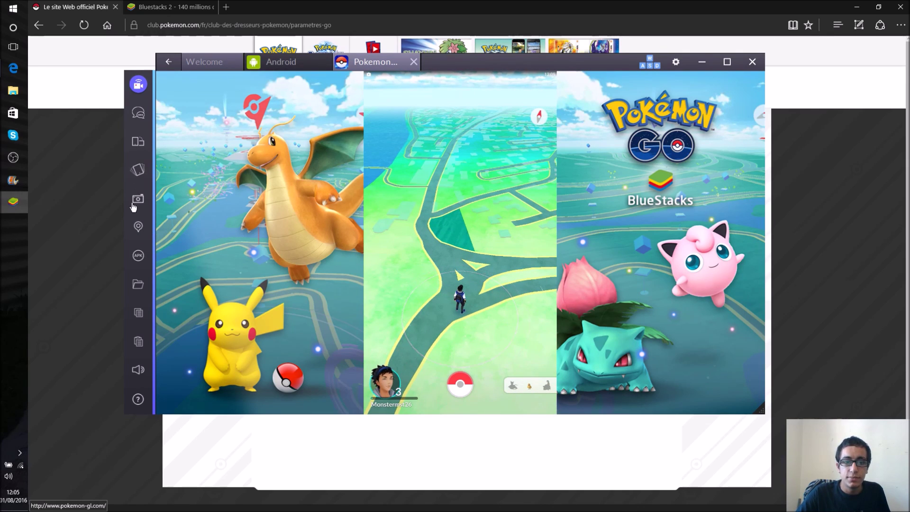
Step: Set a fake location by dropping a marker on the map and applying it
{"action": "left_click", "coordinate": [139, 230]}
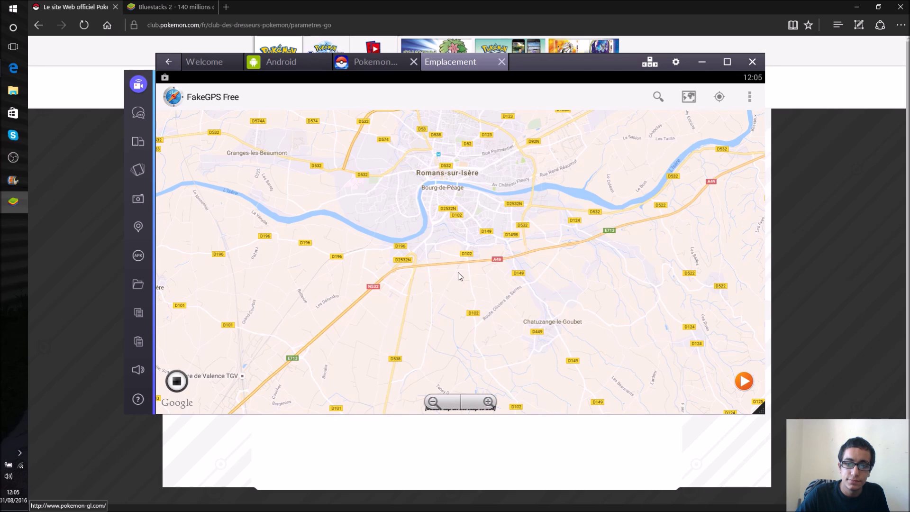
{"action": "scroll", "coordinate": [447, 274], "scroll_direction": "up", "scroll_amount": 2}
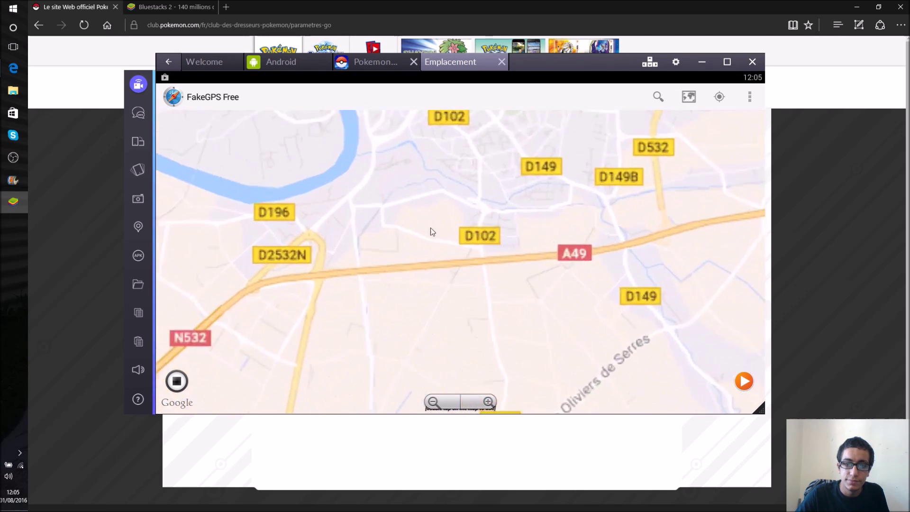
{"action": "double_click", "coordinate": [426, 174]}
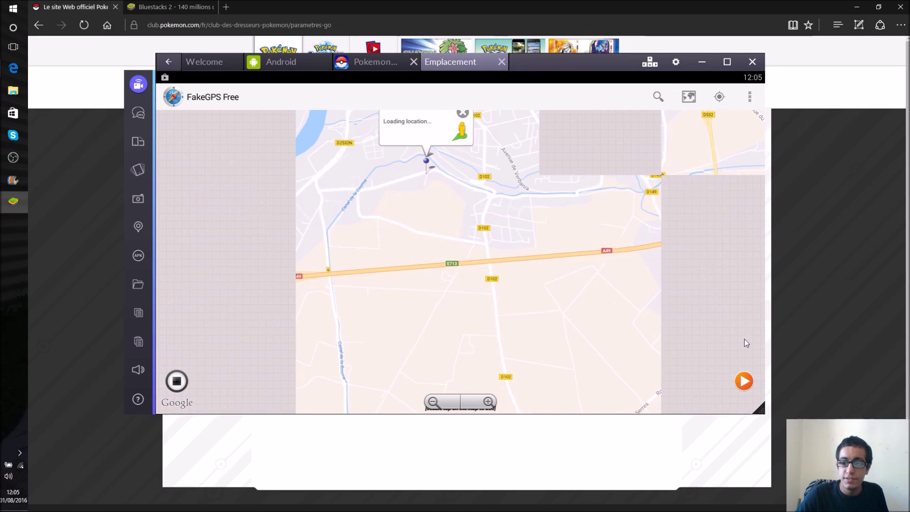
{"action": "left_click", "coordinate": [744, 381]}
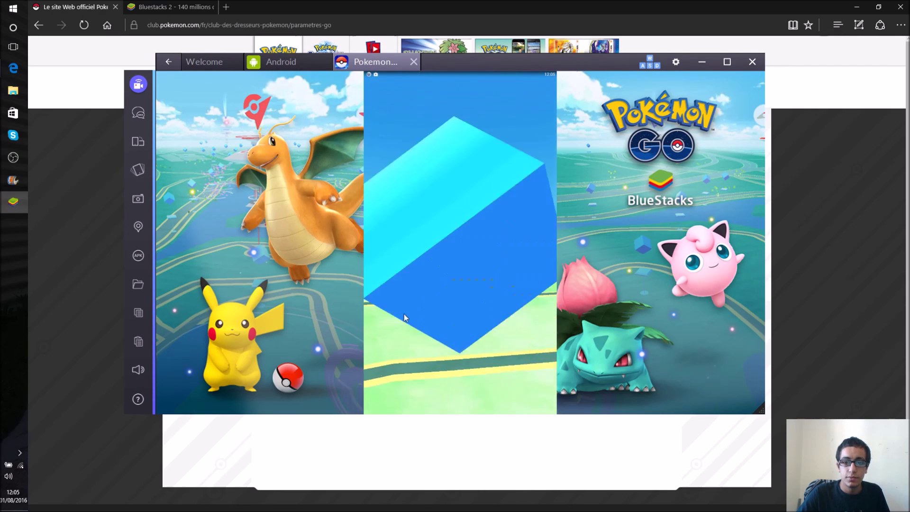
Step: Open the nearby Pokéstop, spin its photo disc twice, and close it
{"action": "left_click", "coordinate": [405, 317]}
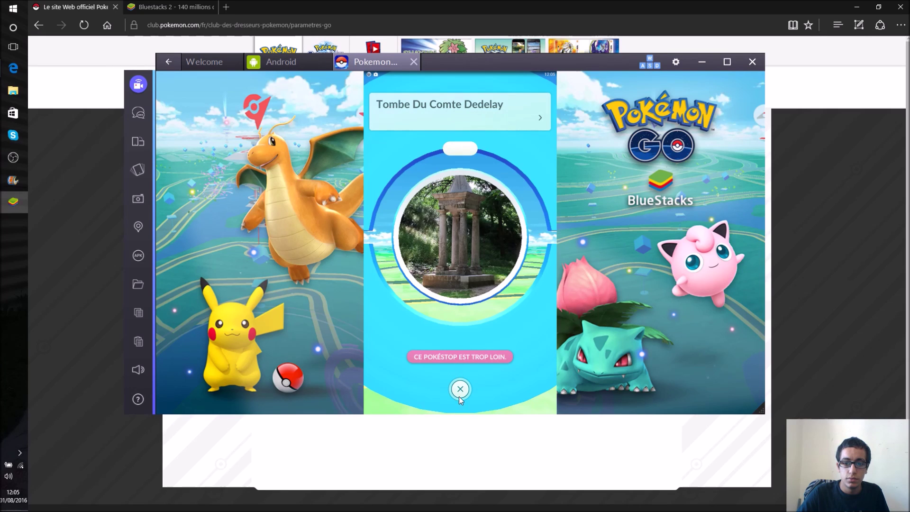
{"action": "left_click_drag", "start_coordinate": [404, 266], "coordinate": [498, 278]}
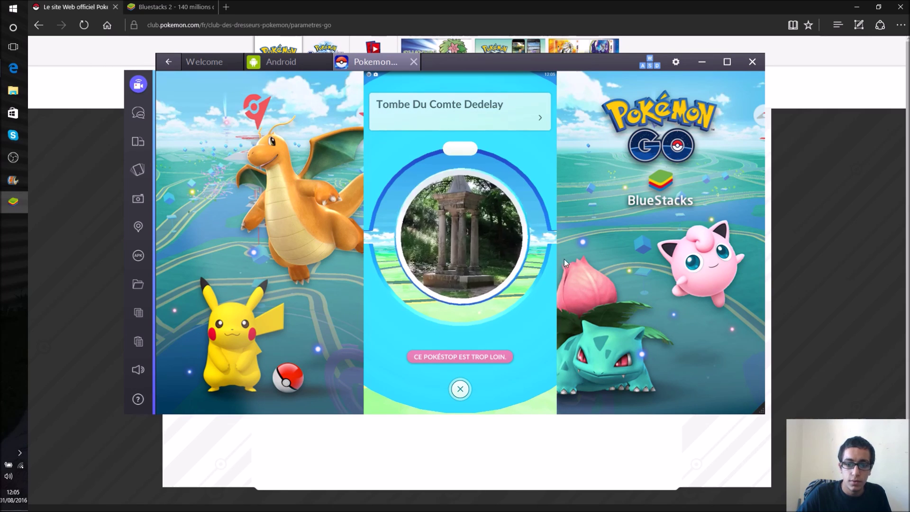
{"action": "left_click_drag", "start_coordinate": [422, 263], "coordinate": [613, 267]}
{"action": "left_click", "coordinate": [460, 390]}
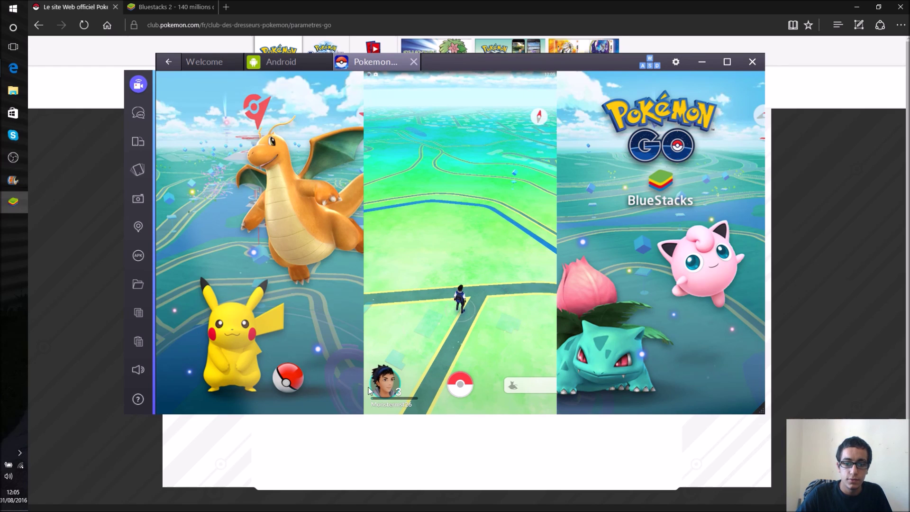
Step: View the trainer's profile, close it, and open the Poké Ball main menu
{"action": "left_click", "coordinate": [387, 393]}
{"action": "left_click", "coordinate": [532, 388]}
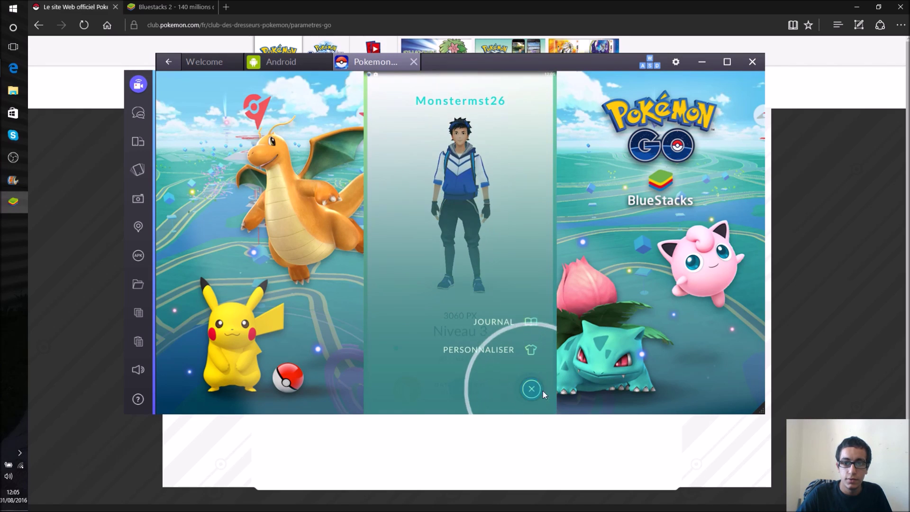
{"action": "left_click", "coordinate": [460, 391]}
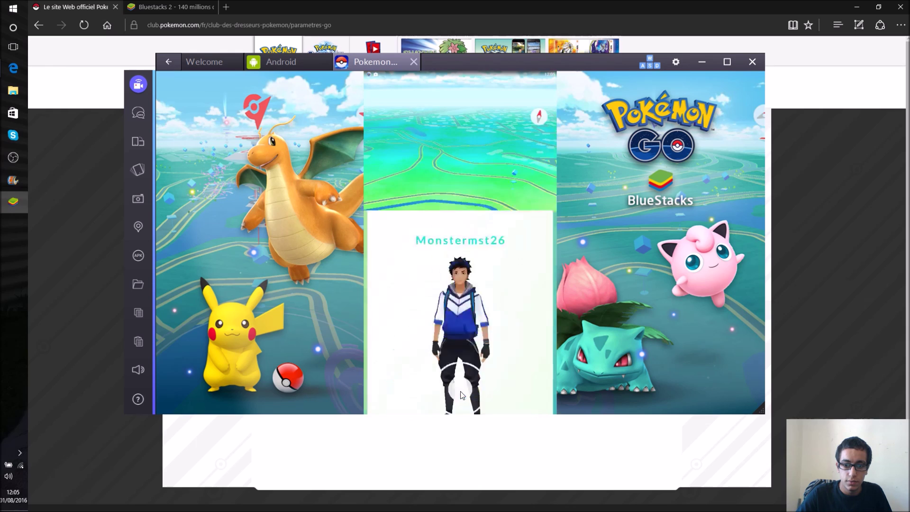
{"action": "left_click", "coordinate": [459, 379]}
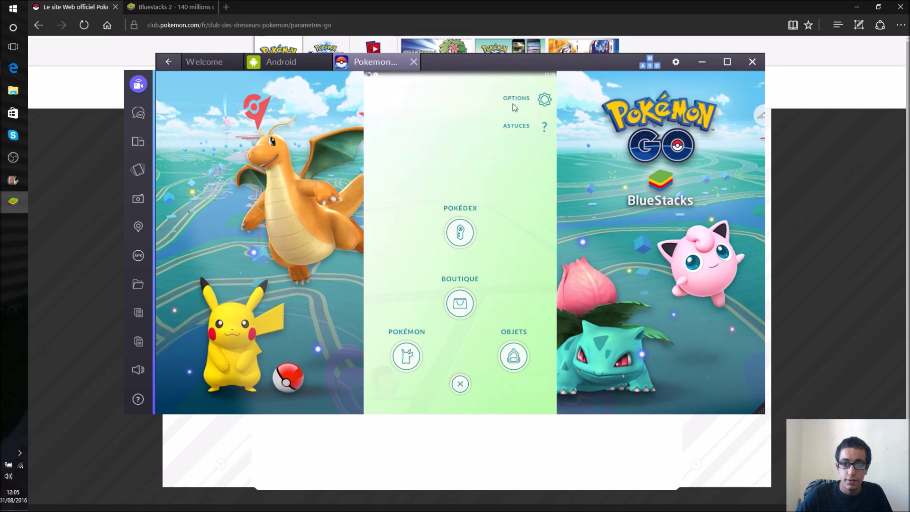
Step: Sign out via Options > Fermer la session, confirm with OUI, and close the emulator
{"action": "left_click", "coordinate": [545, 99]}
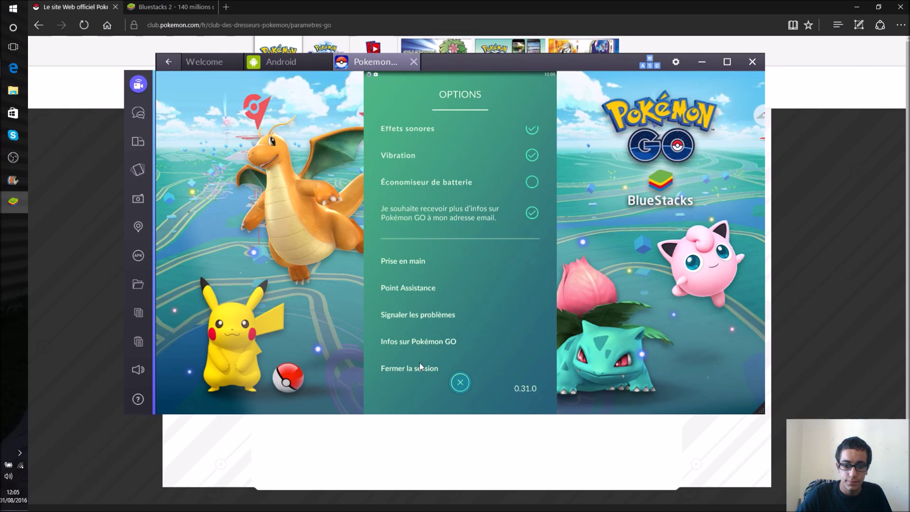
{"action": "left_click", "coordinate": [419, 368]}
{"action": "left_click", "coordinate": [475, 248]}
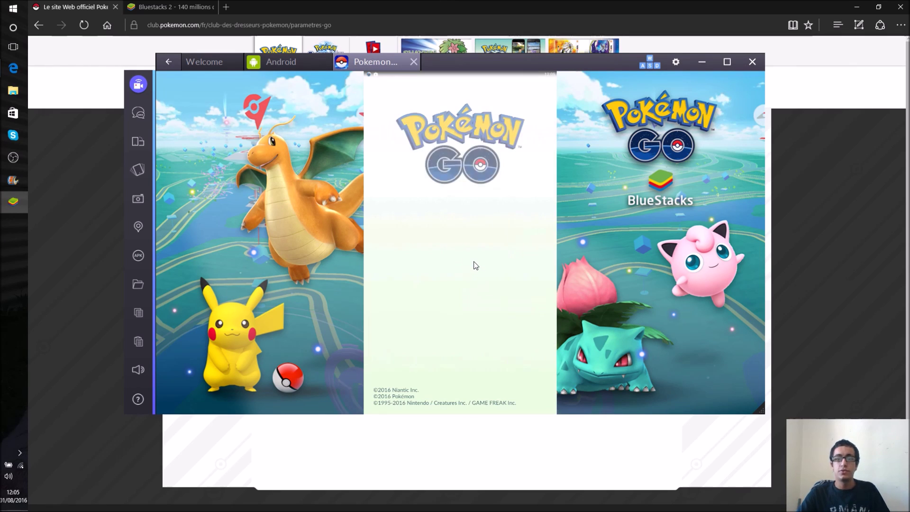
{"action": "left_click", "coordinate": [753, 62]}
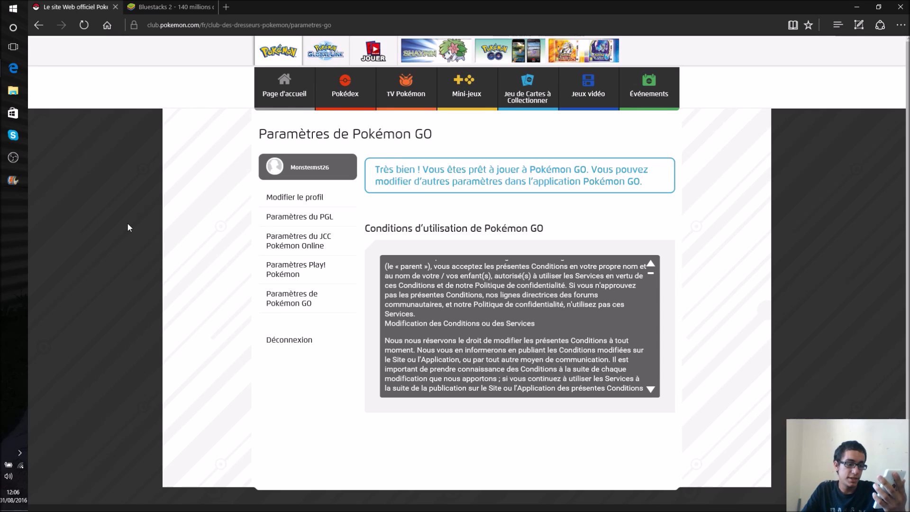
{"action": "left_click", "coordinate": [226, 6]}
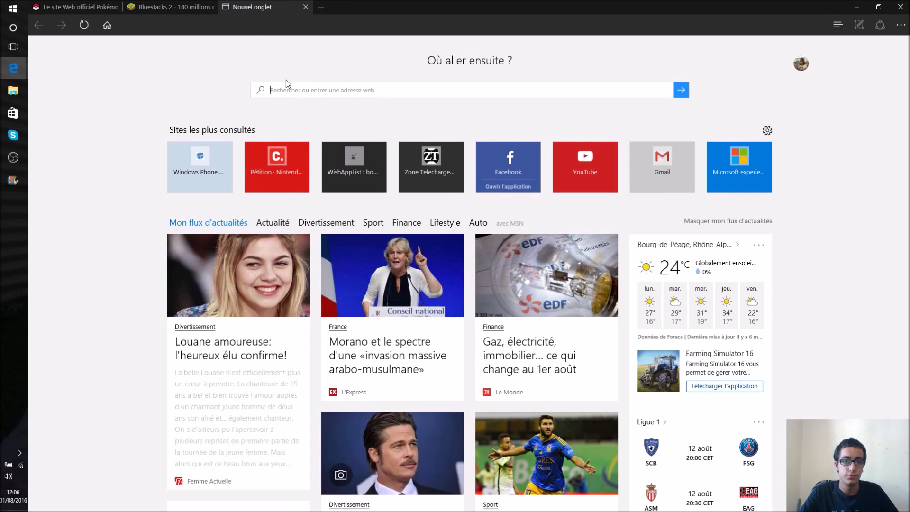
{"action": "left_click", "coordinate": [239, 29]}
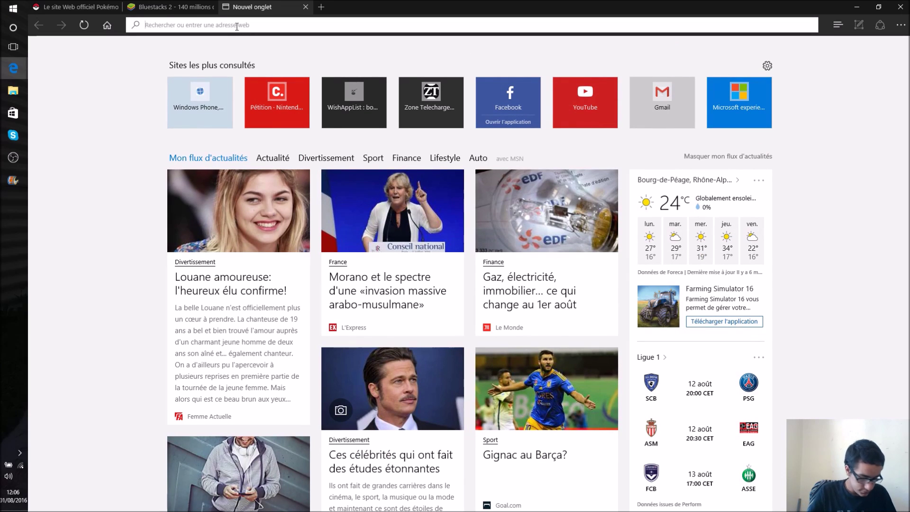
{"action": "type", "text": "http"}
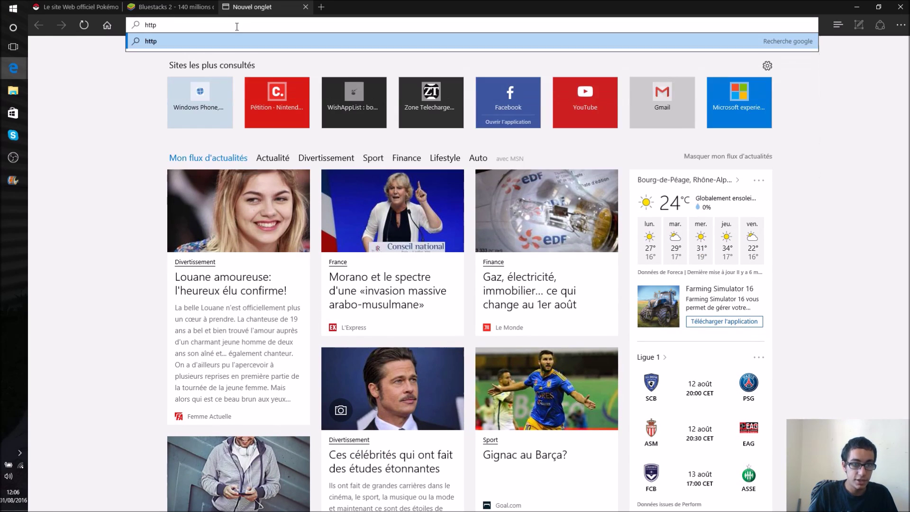
{"action": "type", "text": "s://"}
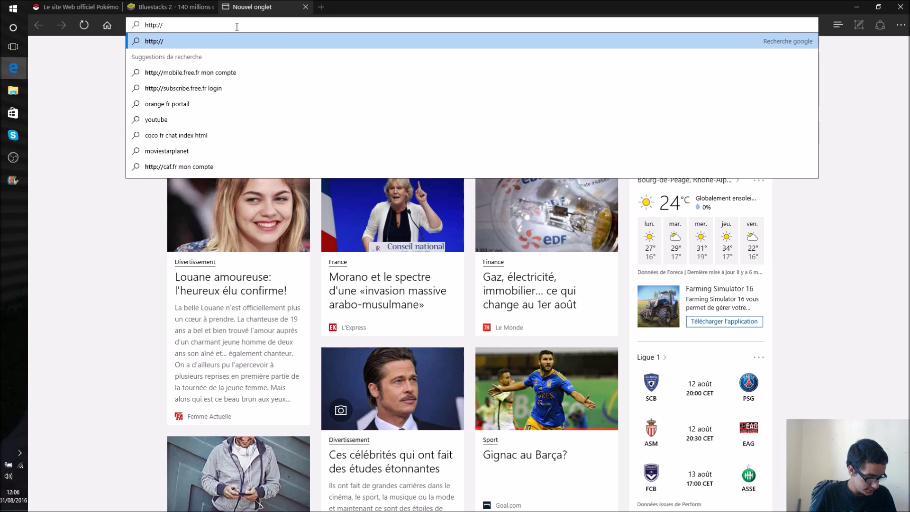
{"action": "type", "text": "192"}
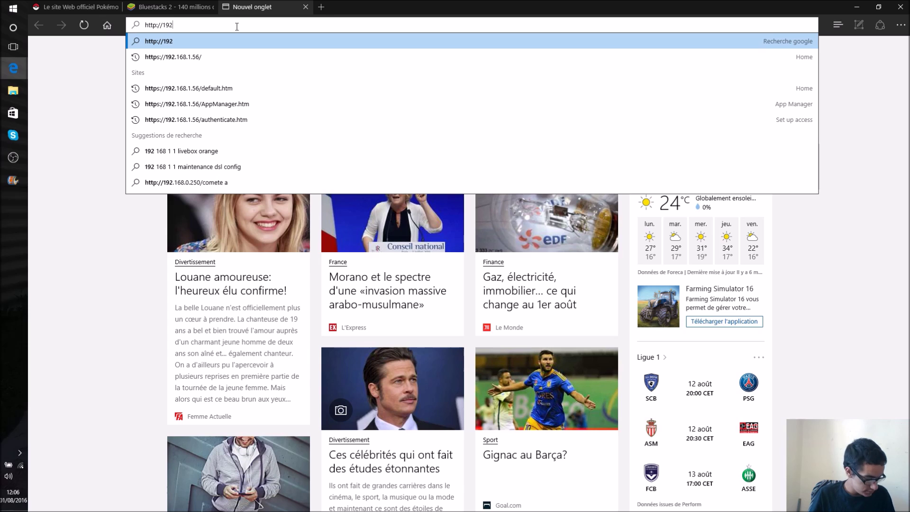
{"action": "type", "text": ".16"}
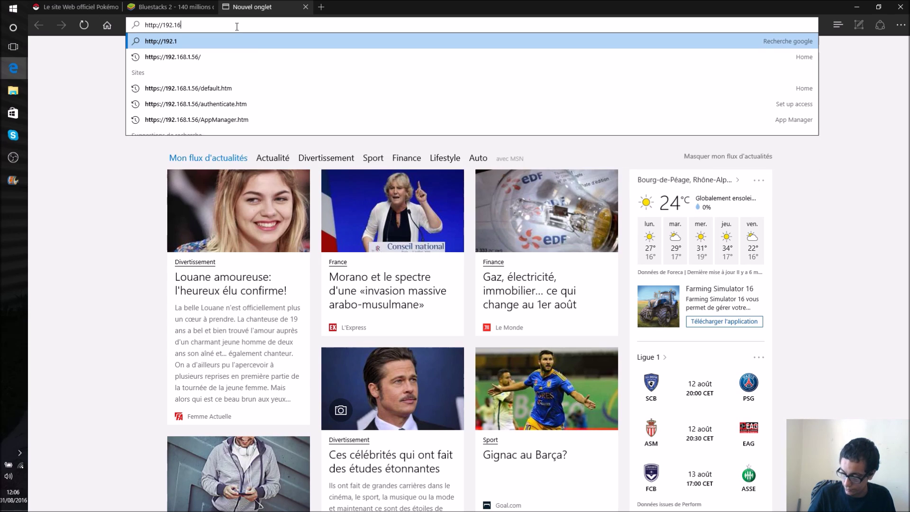
{"action": "type", "text": "8."}
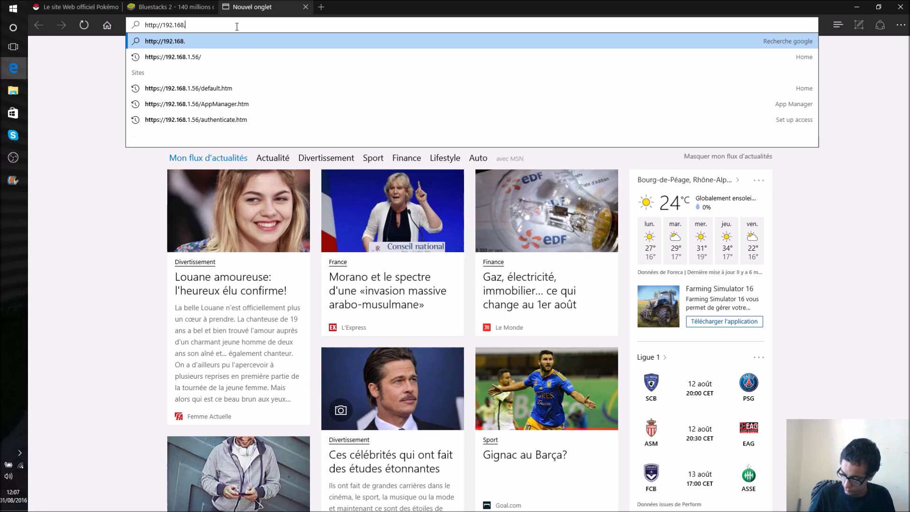
{"action": "type", "text": "1."}
{"action": "key", "text": "Down"}
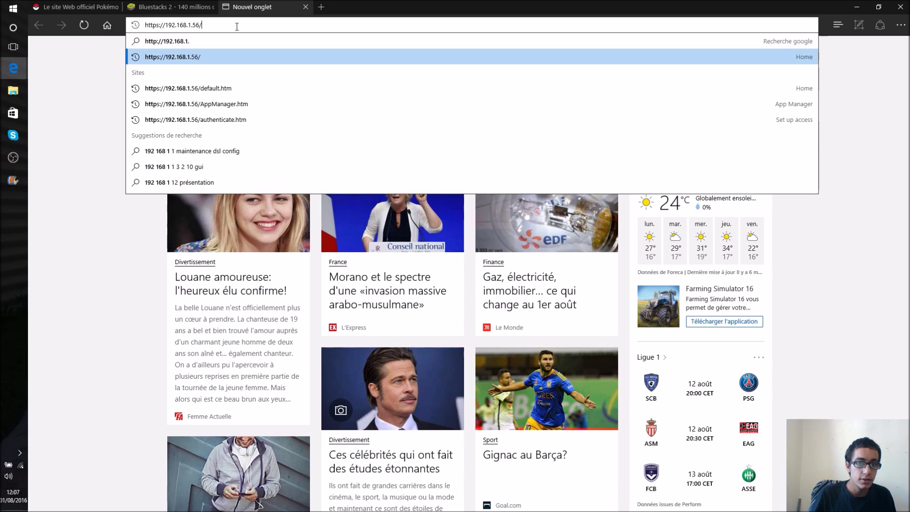
{"action": "key", "text": "Return"}
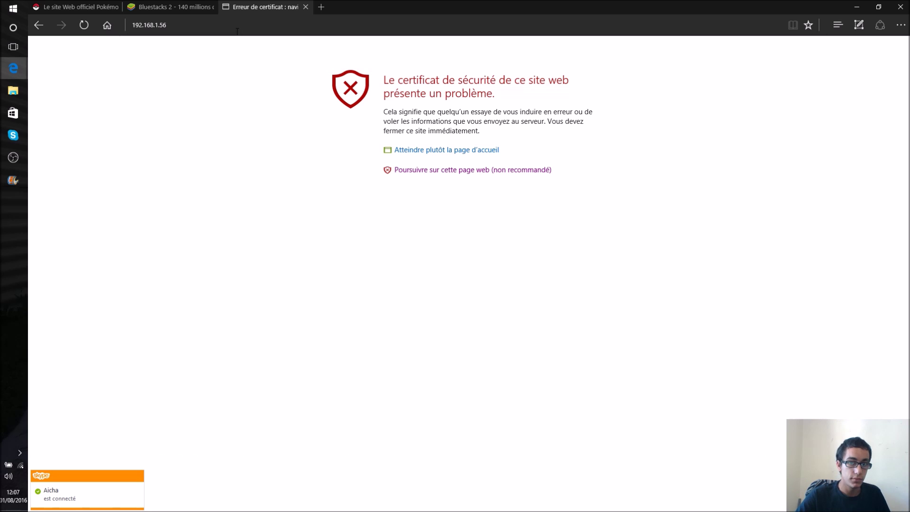
Step: Continue past the certificate warning and open the Apps page in Device Portal
{"action": "left_click", "coordinate": [432, 172]}
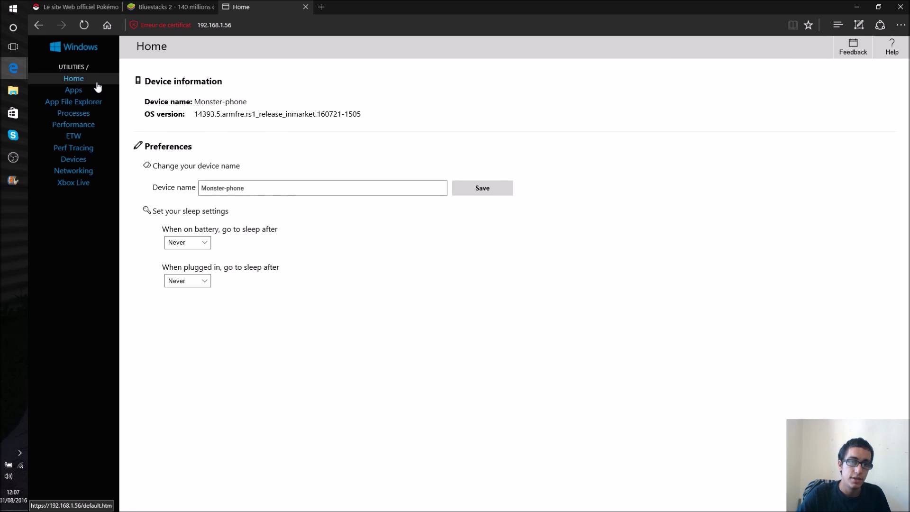
{"action": "left_click", "coordinate": [85, 90]}
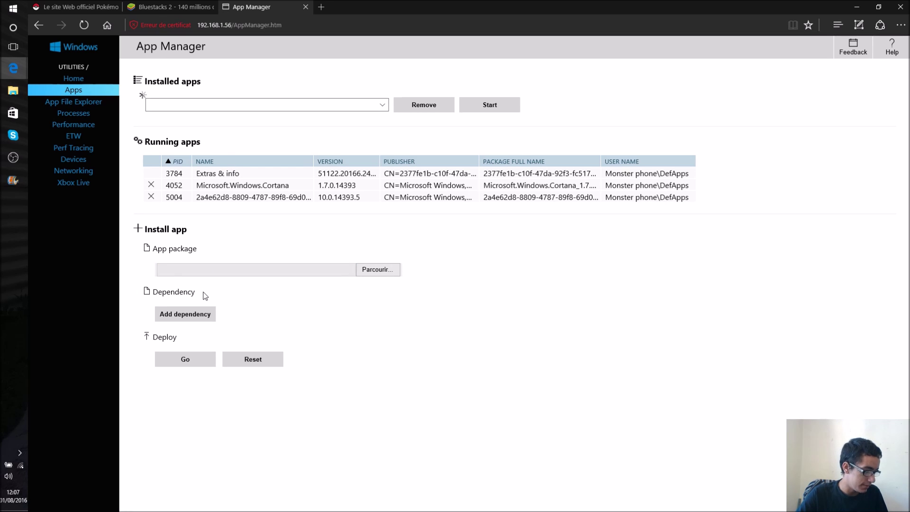
Step: Choose the PokemonGo-UWP appx as the app package to install
{"action": "left_click", "coordinate": [379, 270]}
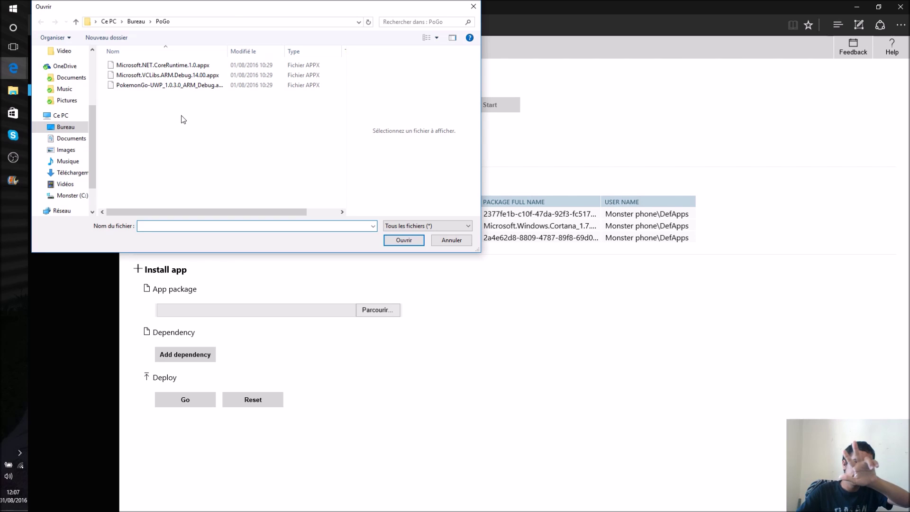
{"action": "left_click", "coordinate": [161, 86]}
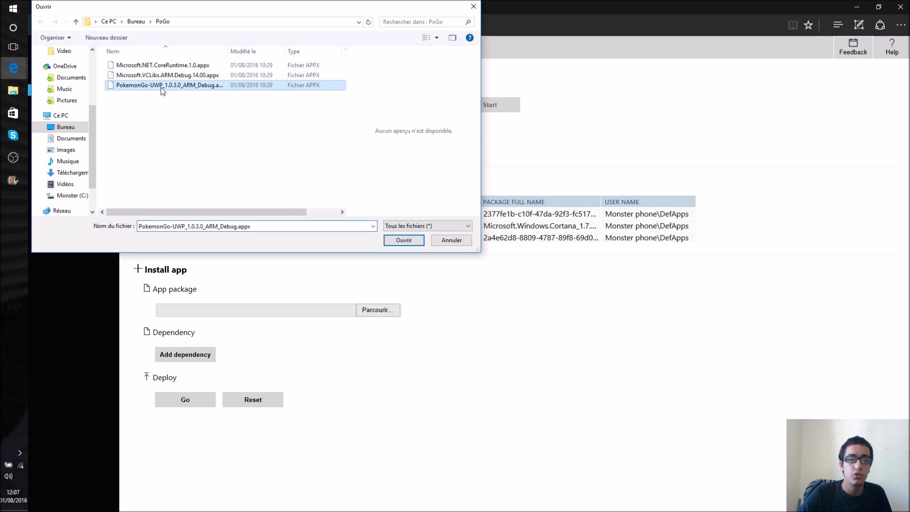
{"action": "left_click", "coordinate": [403, 240]}
Step: Add VCLibs and Microsoft.NET.CoreRuntime.1.0 as dependencies and start deploying to the phone
{"action": "left_click", "coordinate": [203, 354]}
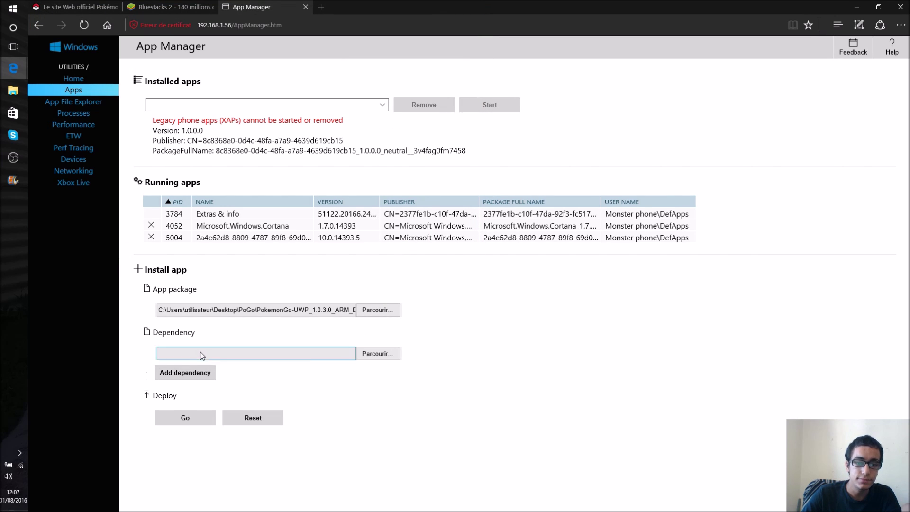
{"action": "left_click", "coordinate": [371, 359]}
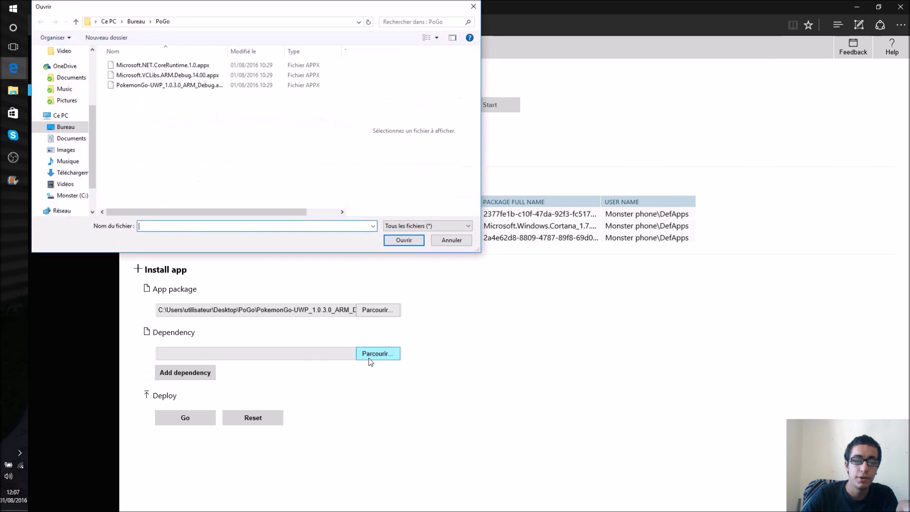
{"action": "left_click", "coordinate": [198, 76]}
{"action": "left_click", "coordinate": [402, 241]}
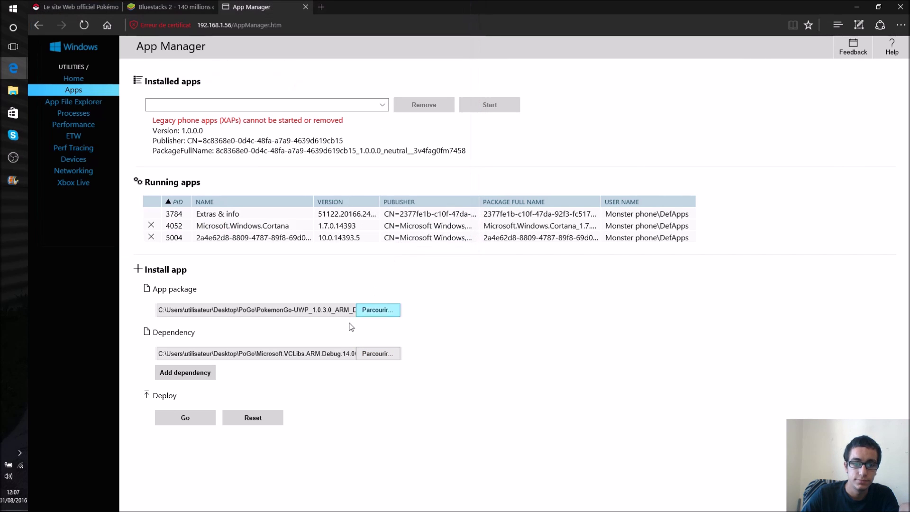
{"action": "left_click", "coordinate": [202, 373]}
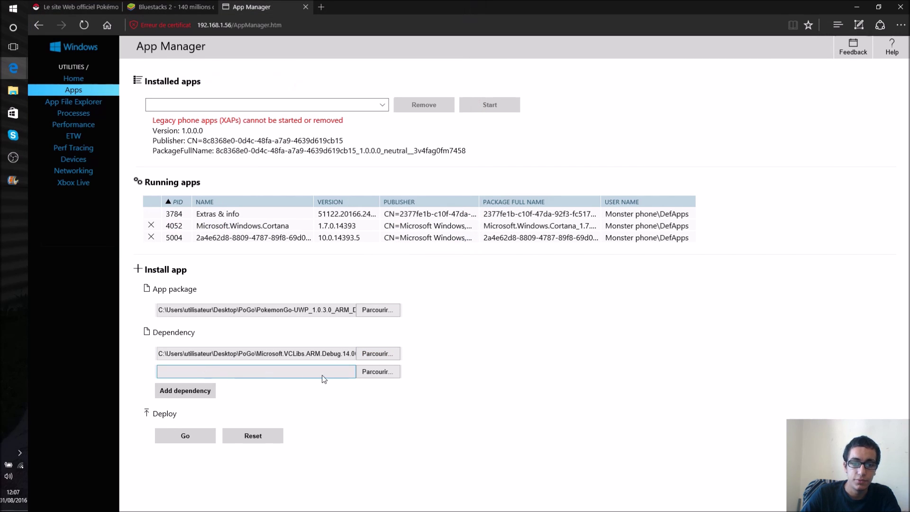
{"action": "left_click", "coordinate": [371, 373]}
{"action": "left_click", "coordinate": [163, 65]}
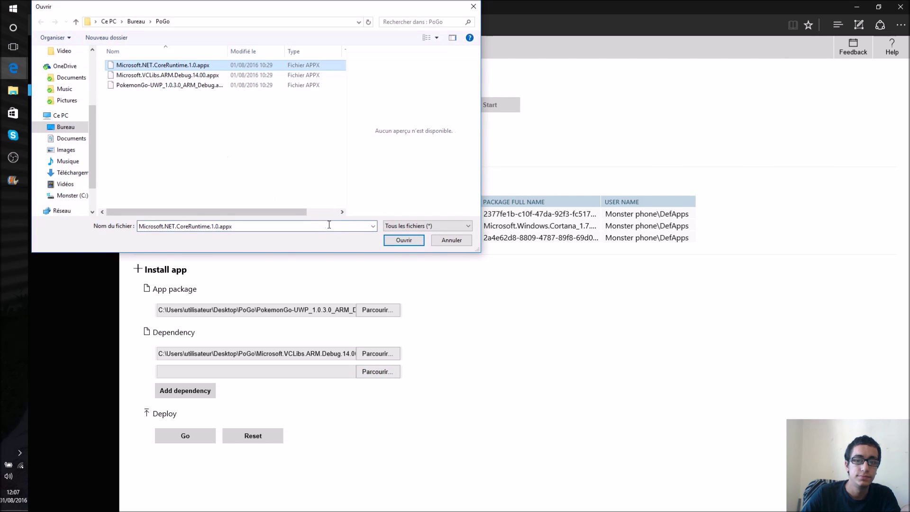
{"action": "left_click", "coordinate": [404, 241]}
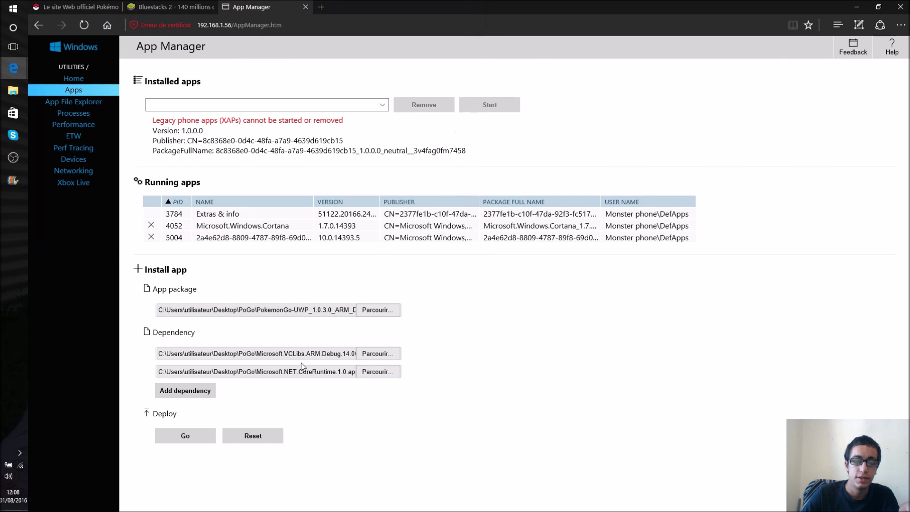
{"action": "left_click", "coordinate": [185, 436]}
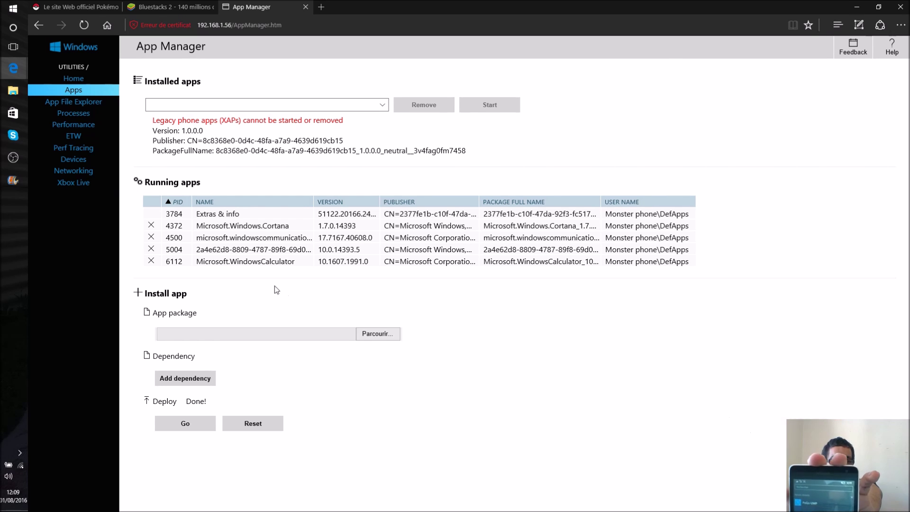
Step: After the deployment shows Done!, bring OBS Studio's window to the front from the taskbar
{"action": "left_click", "coordinate": [13, 158]}
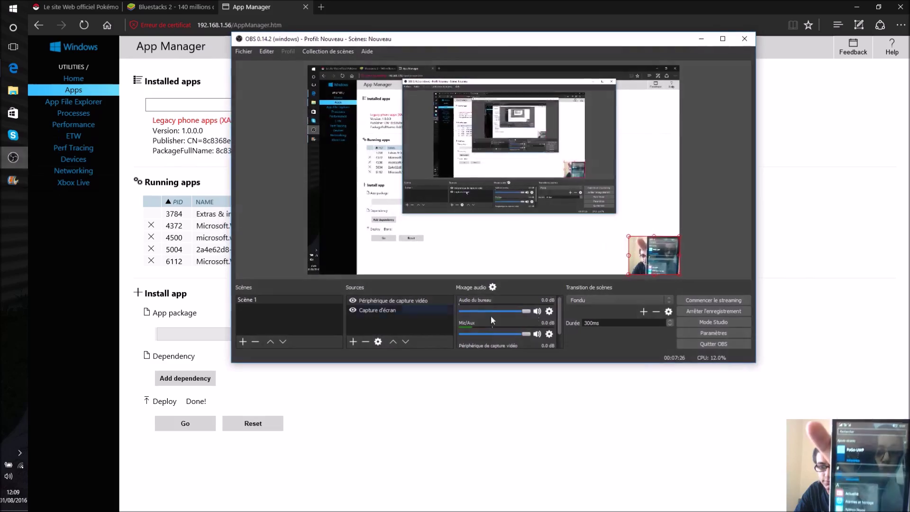